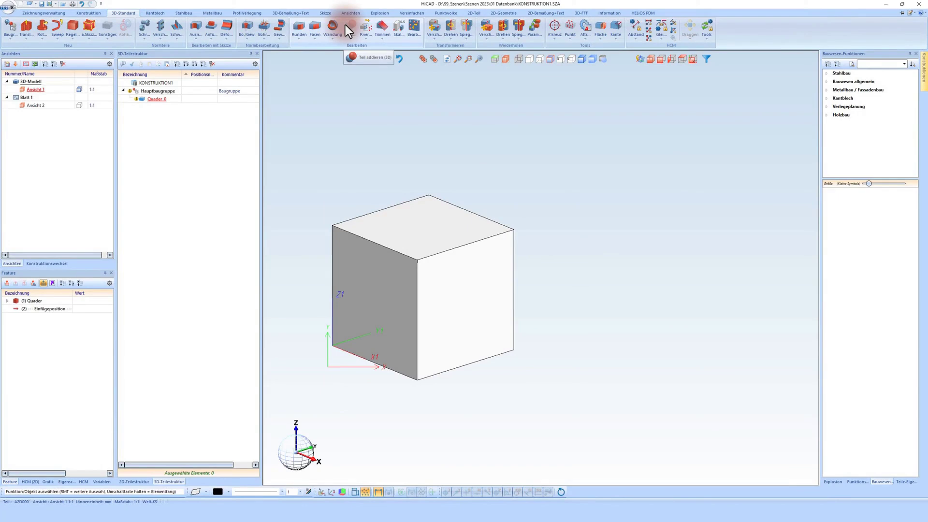
Step: Try the part-merge and sheet-from-face functions, then abandon them
click(345, 24)
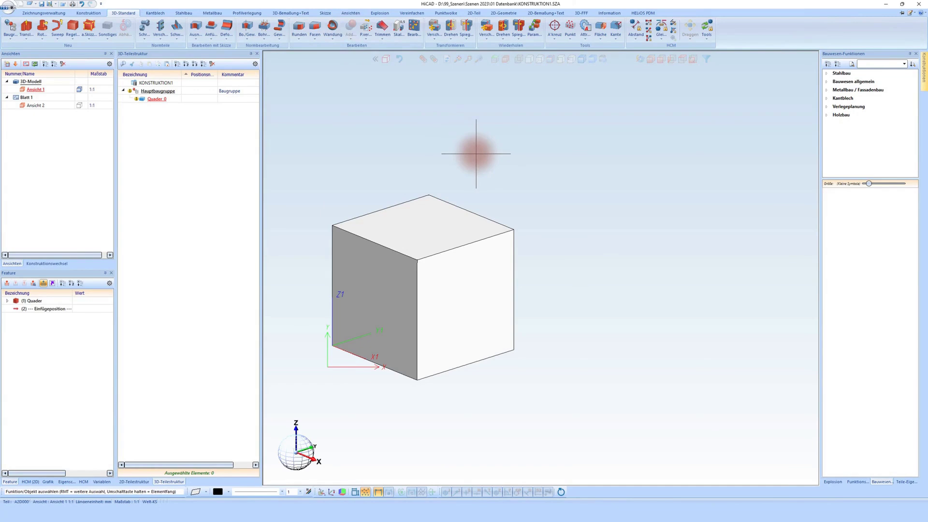
click(476, 153)
click(150, 14)
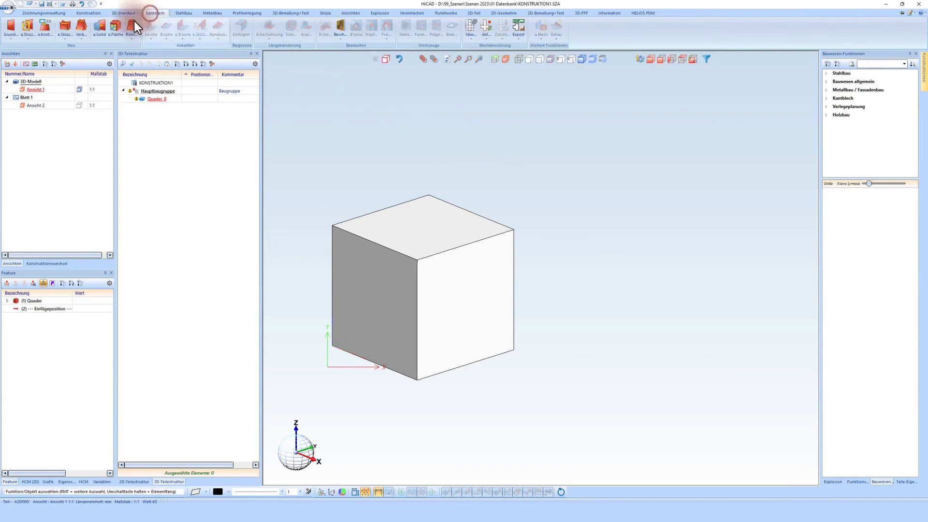
click(116, 28)
click(510, 168)
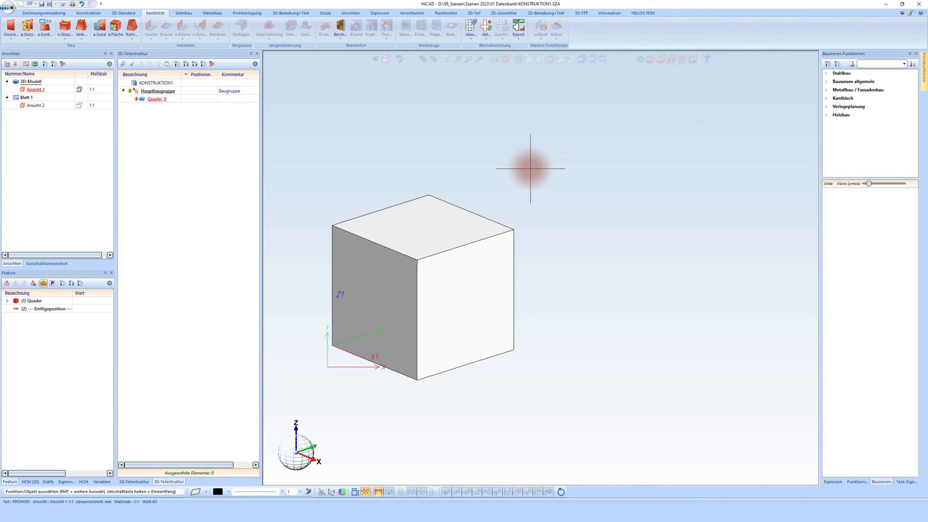
scroll(587, 184, down, 1)
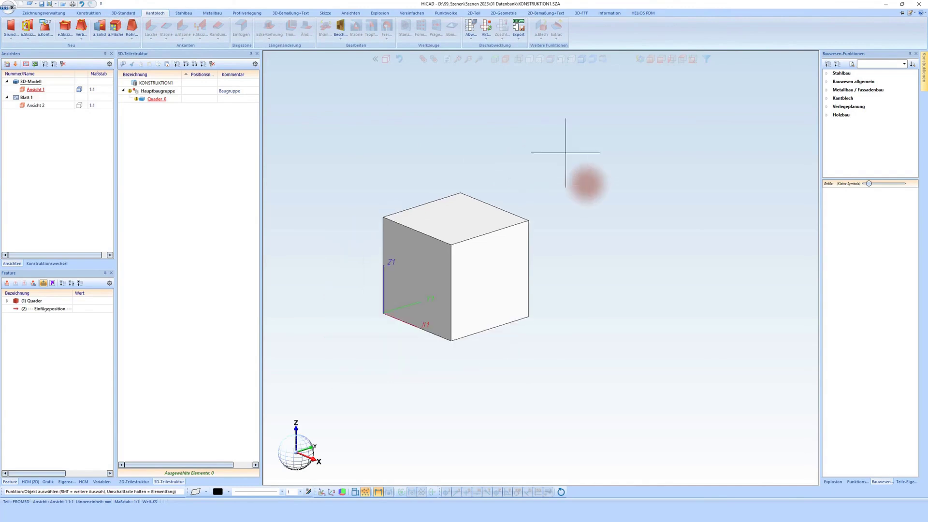
Step: Resize the cube through its Quader feature to 750 mm long, keeping 150 mm height
click(456, 232)
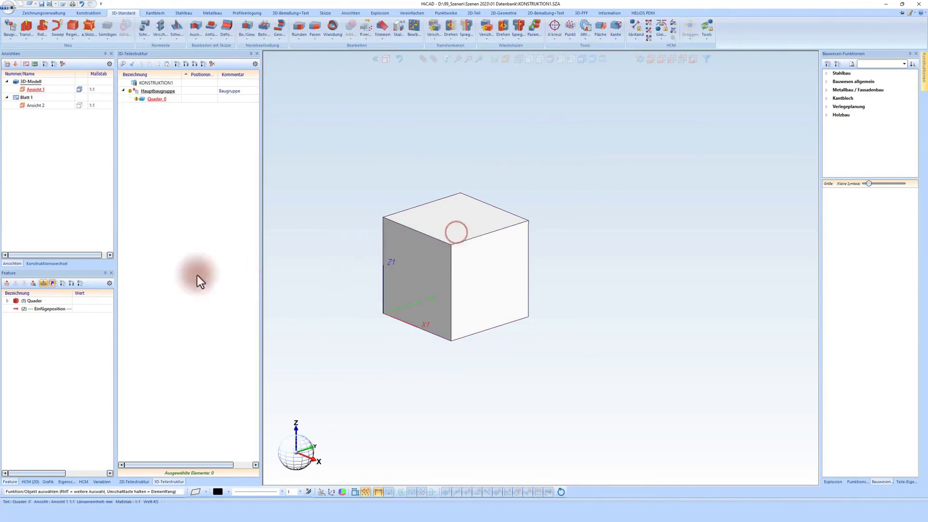
click(22, 302)
click(412, 302)
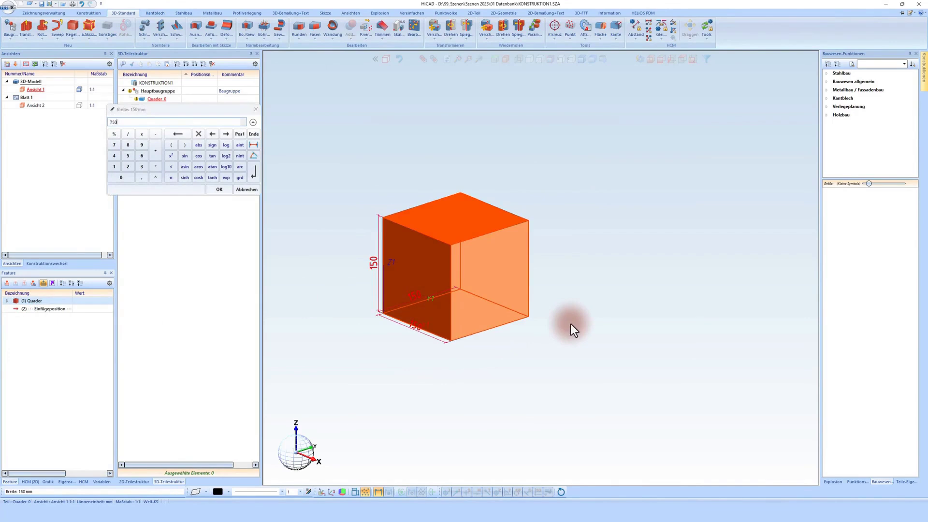
key(Return)
click(419, 334)
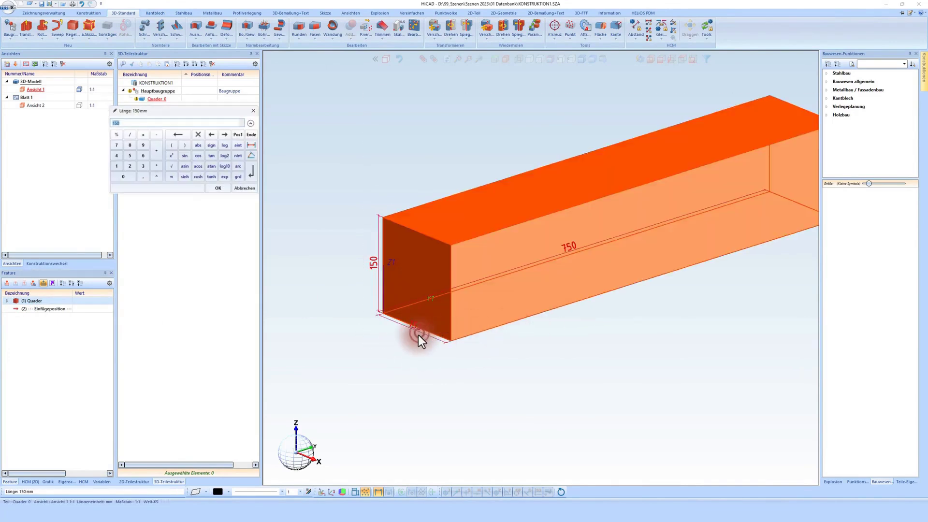
text(50)
key(Return)
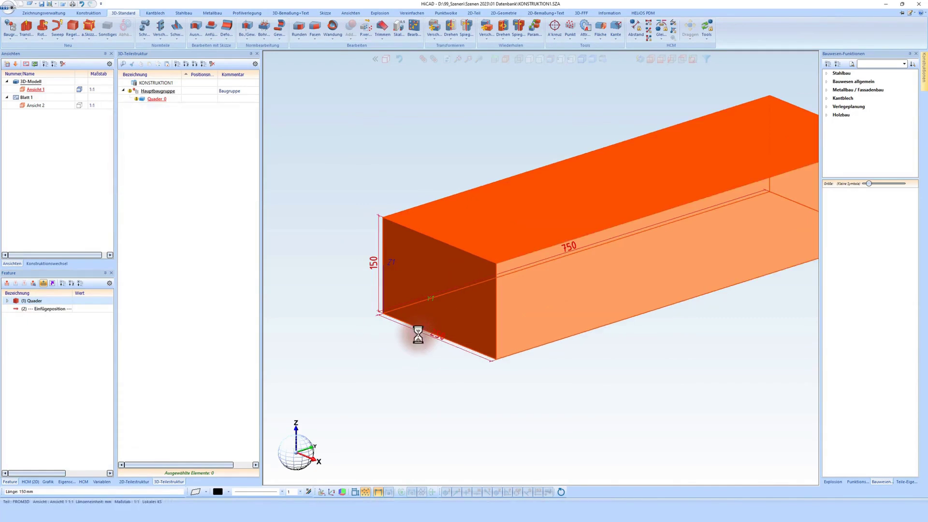
click(555, 401)
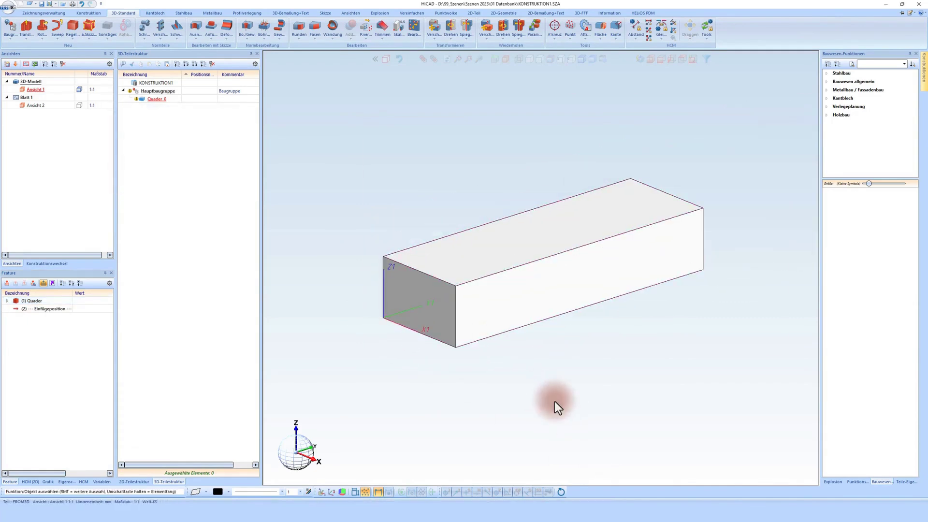
Step: Repeat the 750 mm bar as a copy placed against the first bar's end face
click(412, 323)
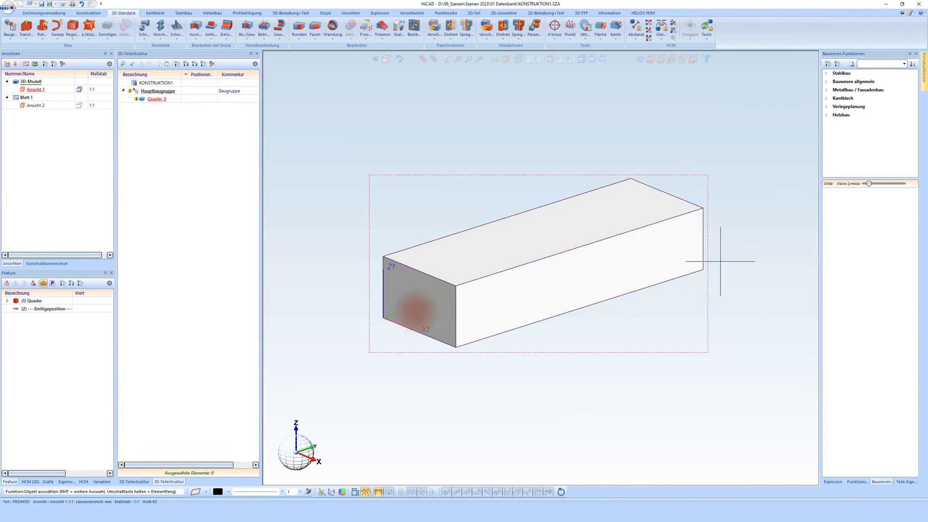
right_click(410, 301)
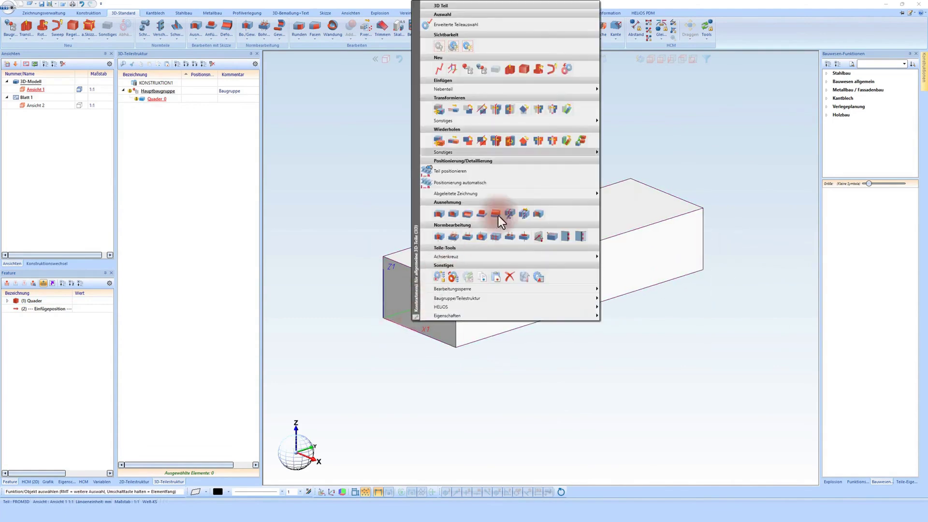
click(570, 144)
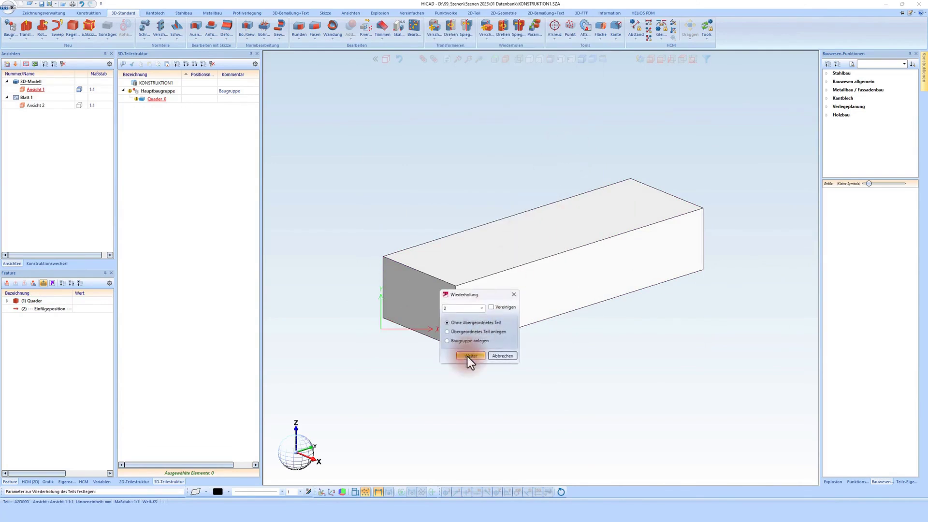
click(469, 355)
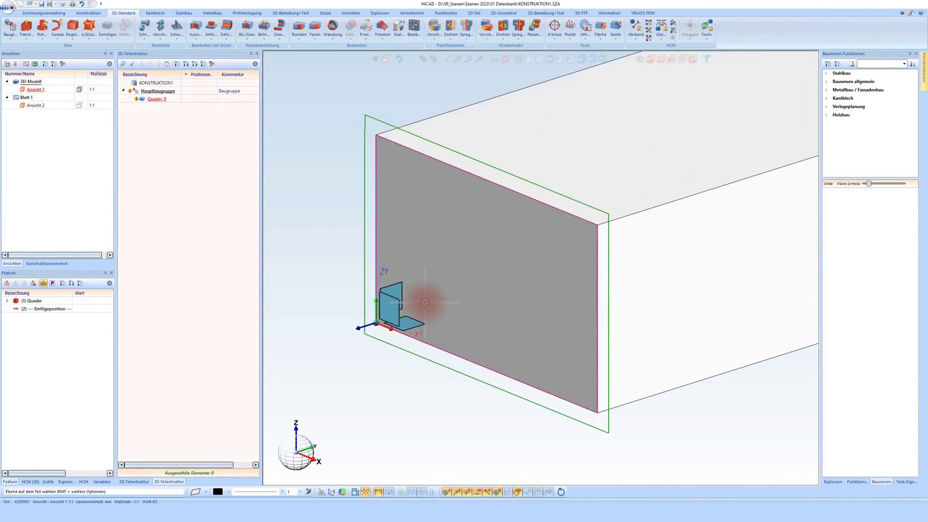
click(425, 302)
scroll(425, 302, down, 5)
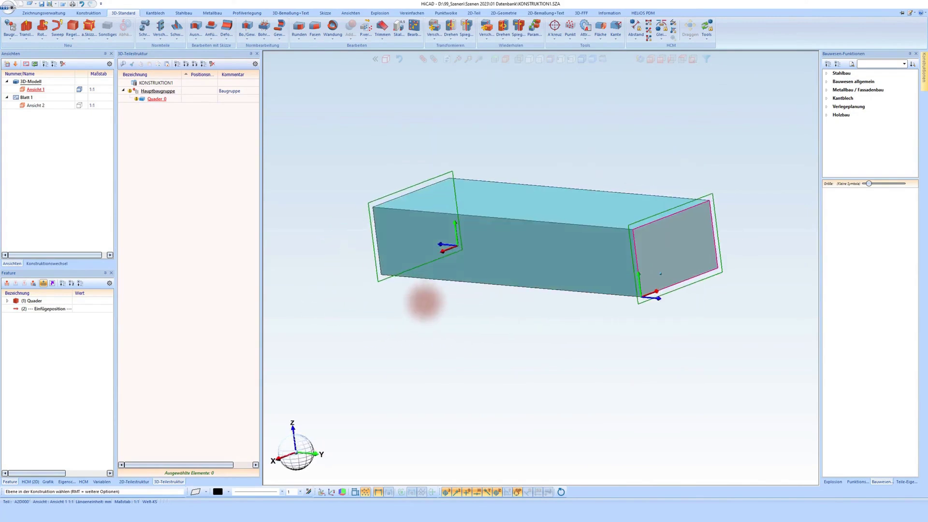
middle_drag(532, 307, 636, 298)
scroll(636, 297, up, 3)
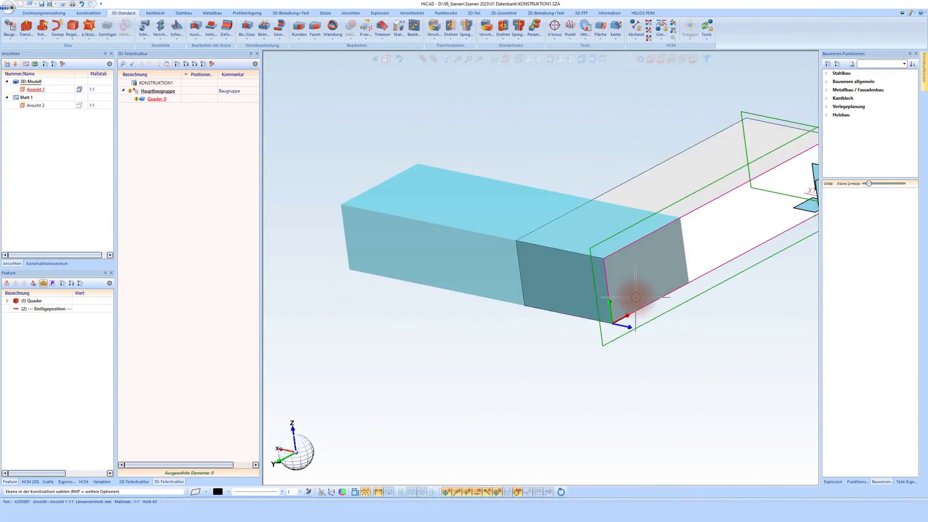
click(635, 298)
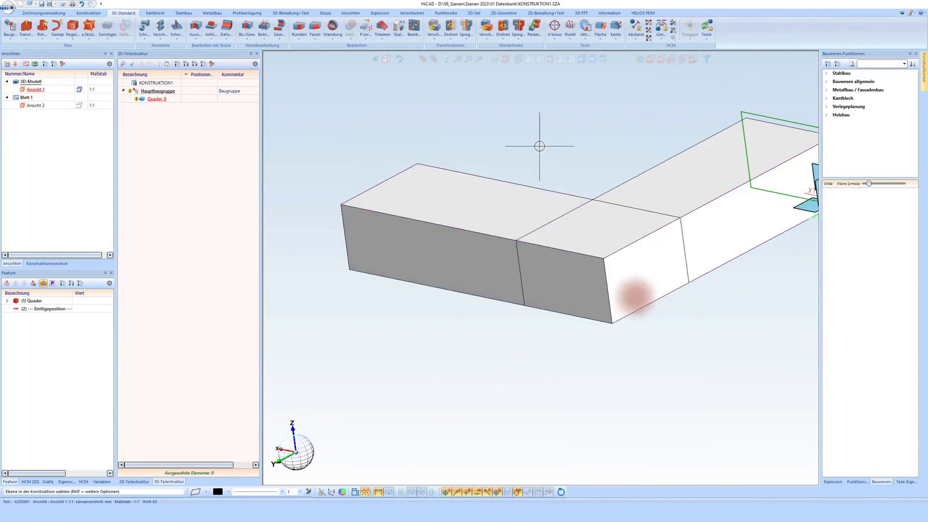
click(633, 296)
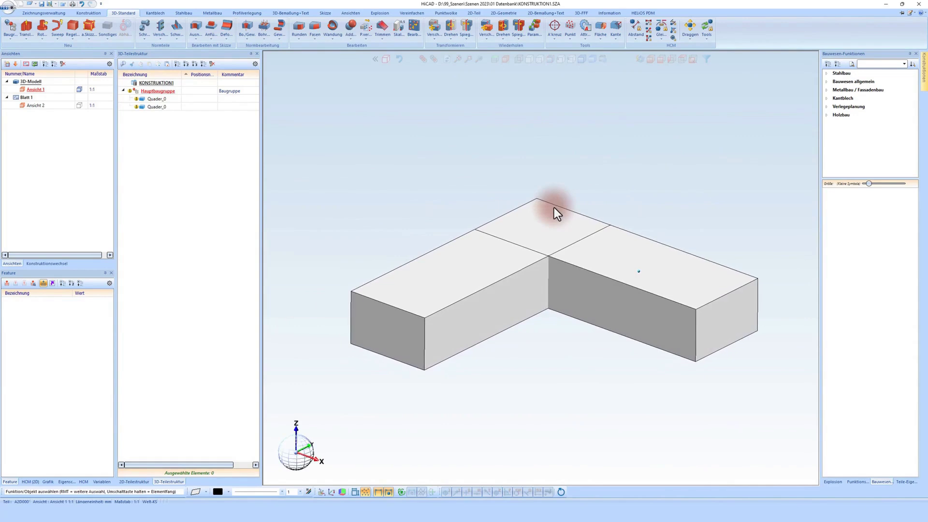
Step: Change the second bar's 250 mm Quader dimension to 350 mm
click(669, 334)
click(32, 301)
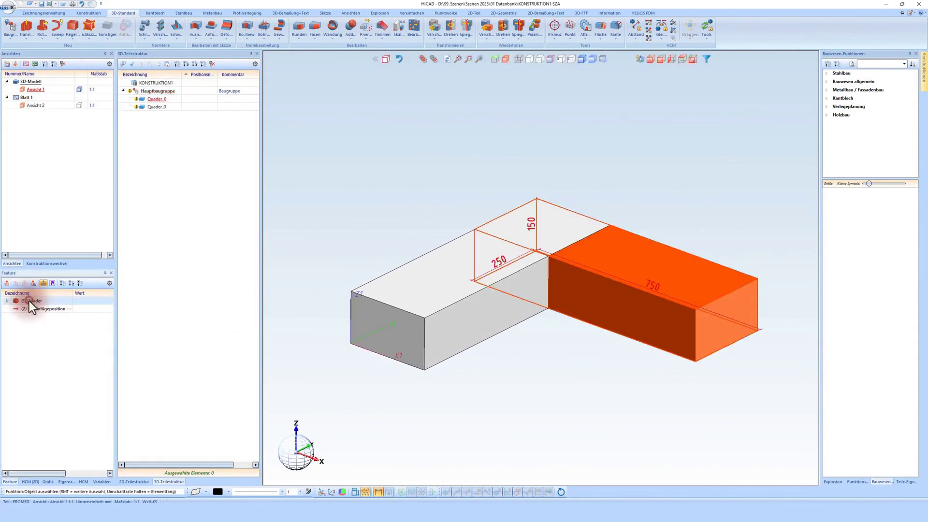
click(505, 276)
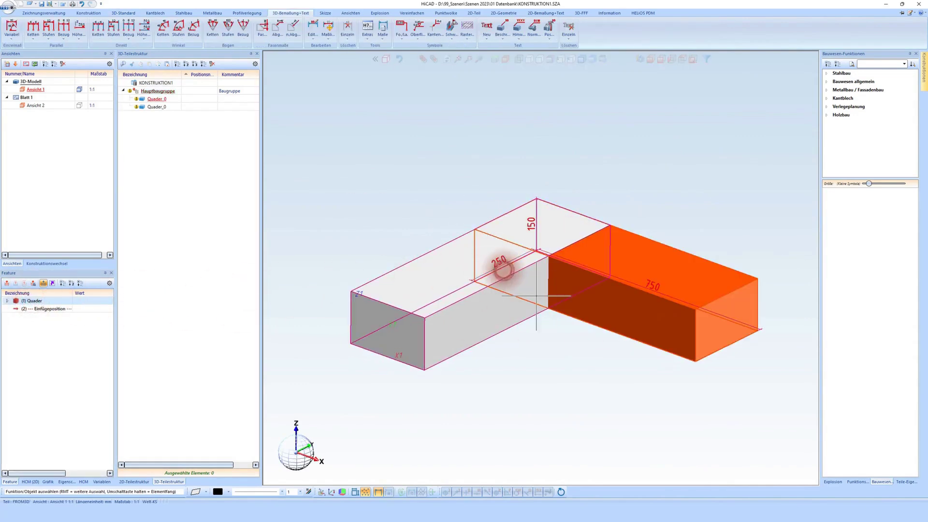
click(503, 265)
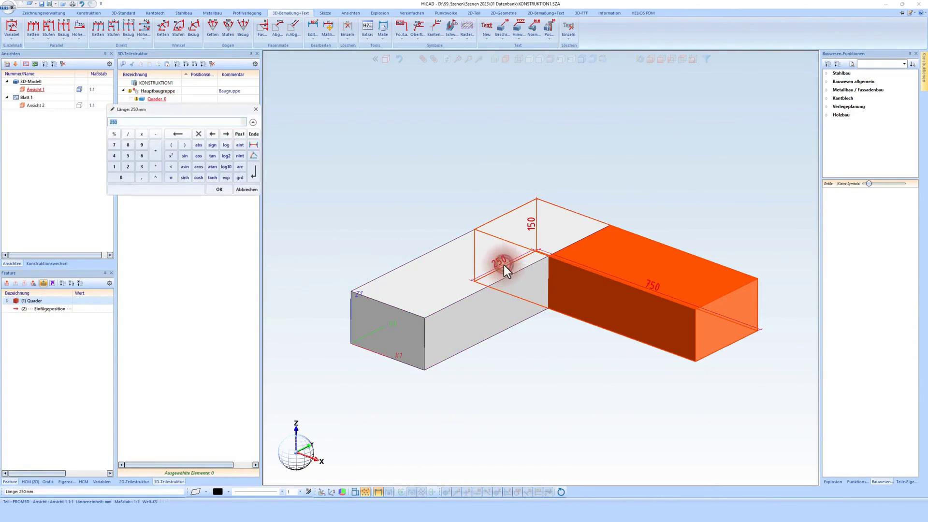
text(350)
key(Return)
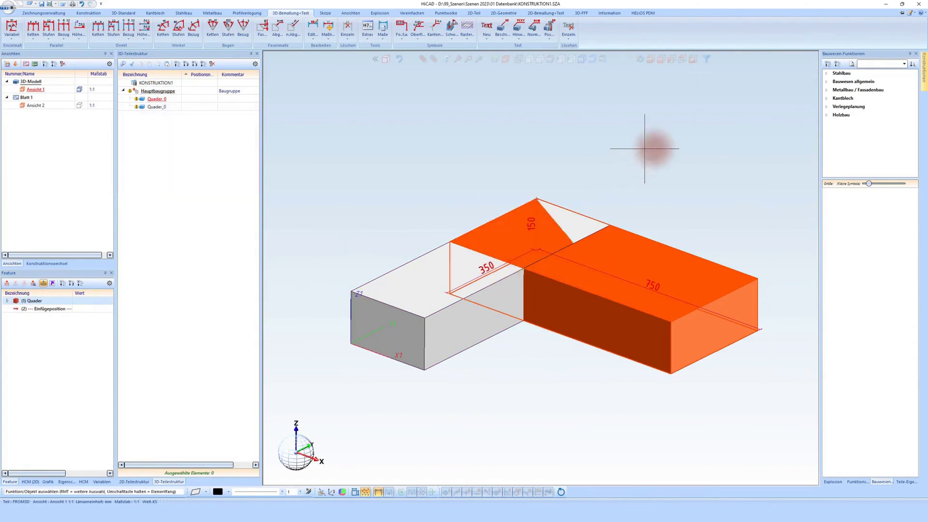
middle_click(674, 134)
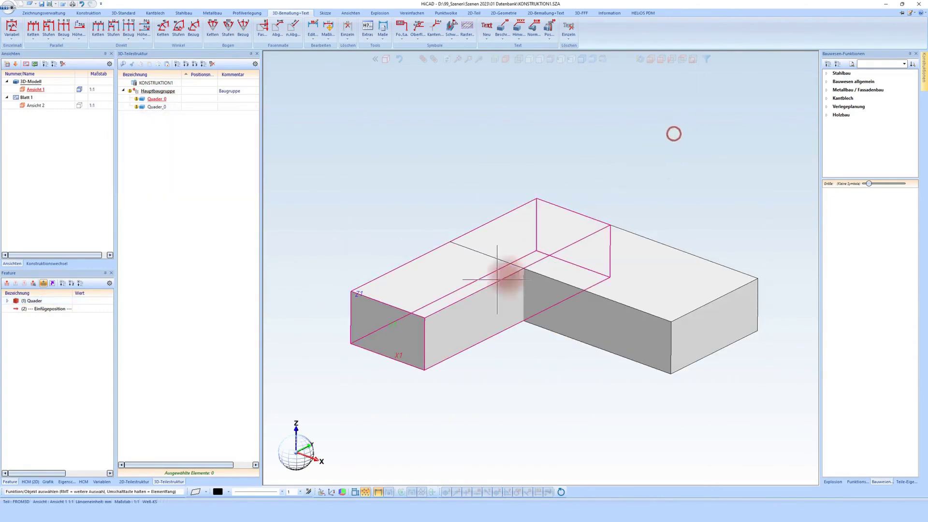
Step: Slope the left box by shifting its top edge down 100 mm
right_click(443, 309)
click(479, 377)
click(426, 331)
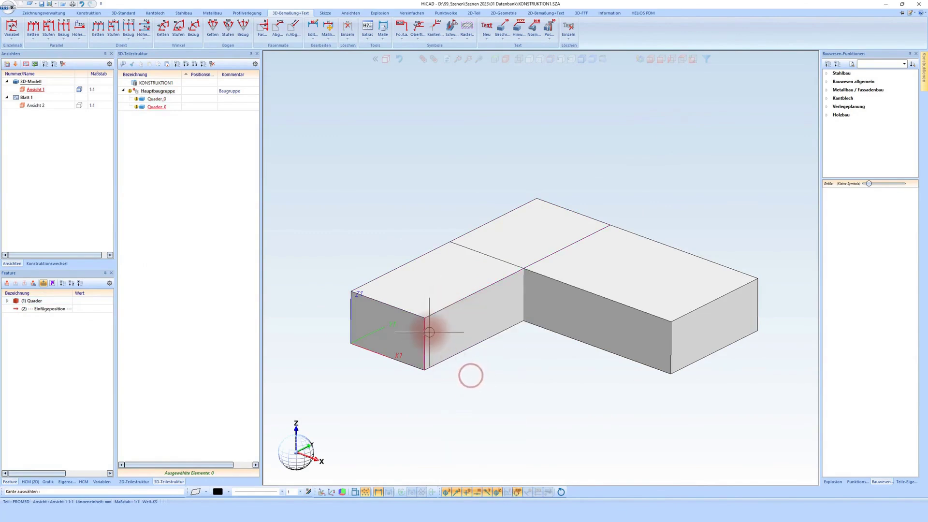
click(449, 323)
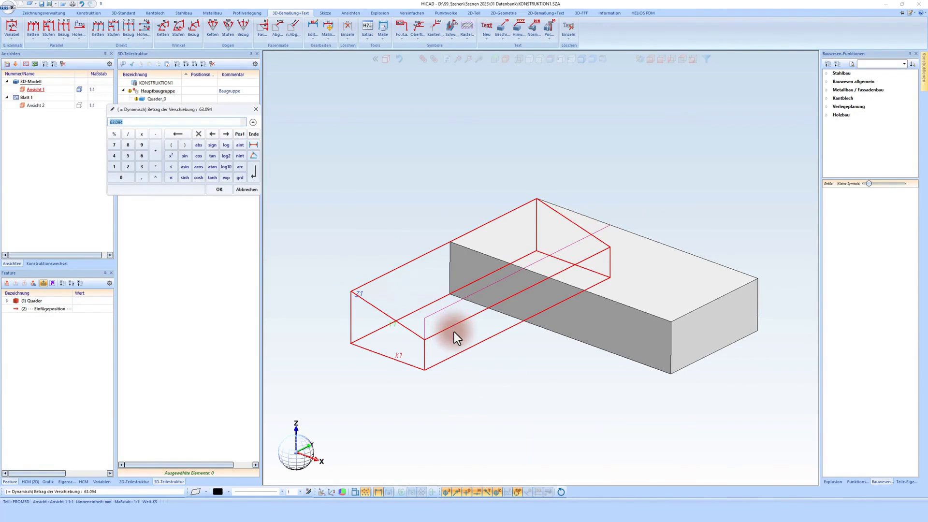
key(Return)
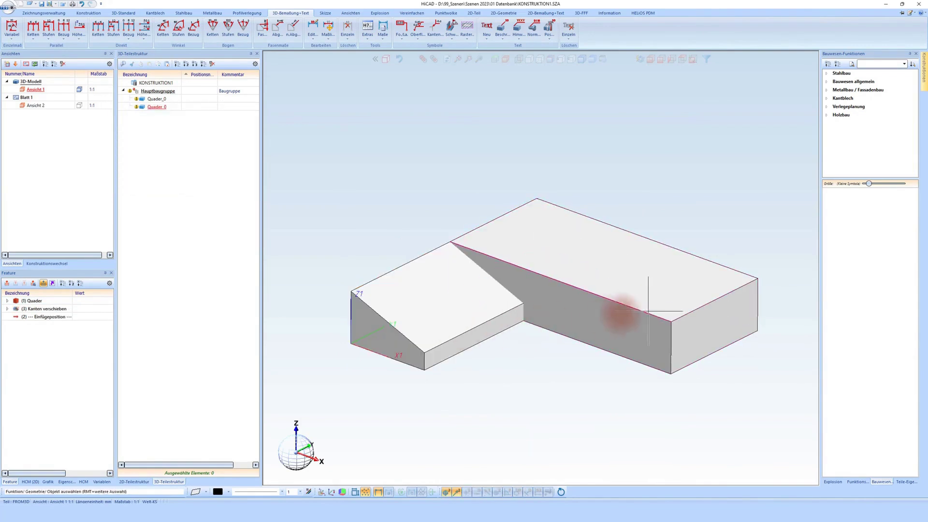
Step: Slope the right box by shifting its outer top edge down the same way
right_click(648, 313)
click(675, 379)
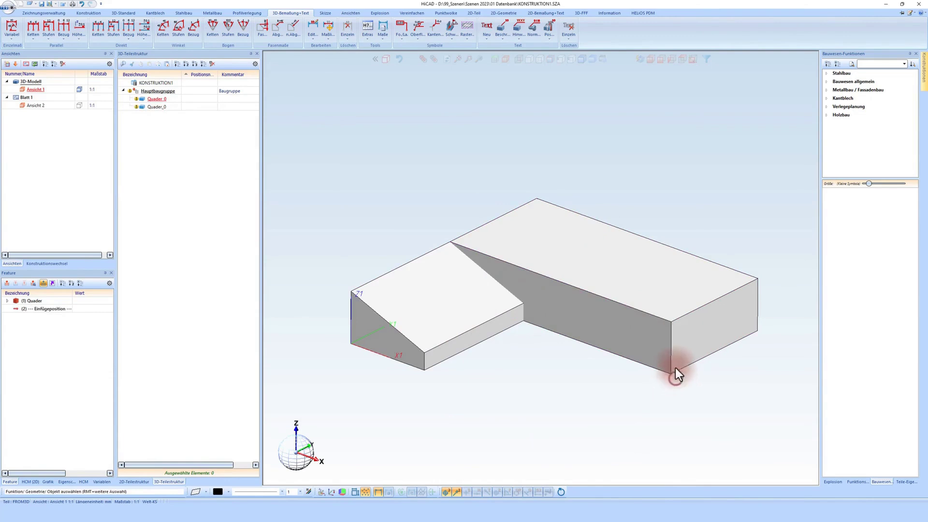
click(674, 332)
text(100)
key(Return)
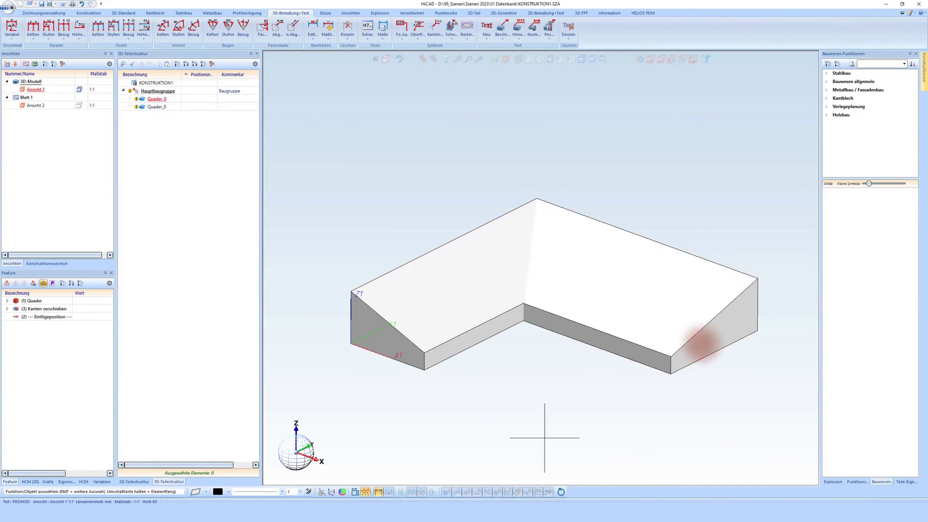
scroll(541, 290, up, 3)
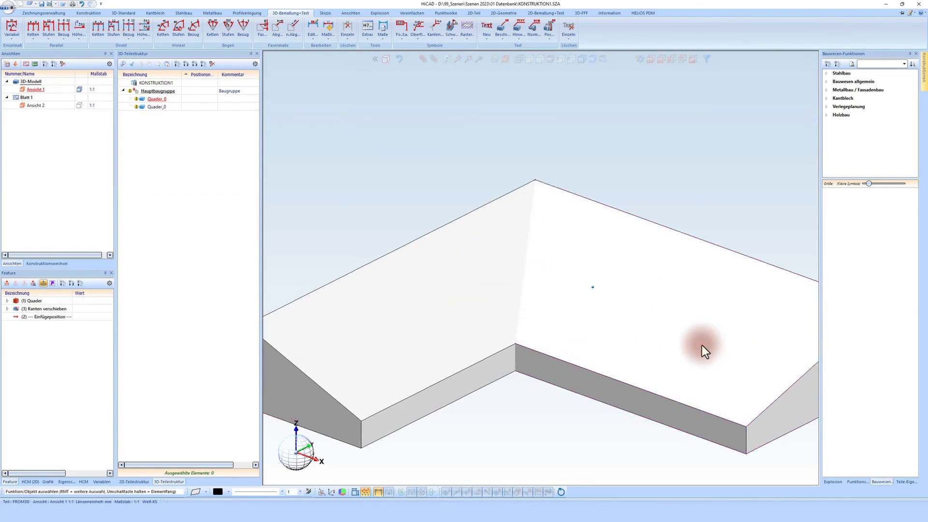
scroll(649, 335, down, 2)
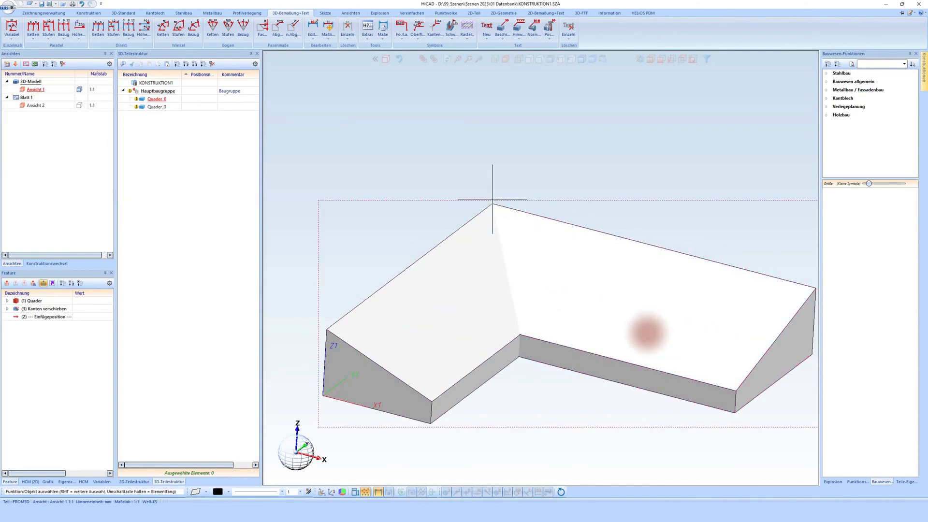
scroll(519, 324, up, 2)
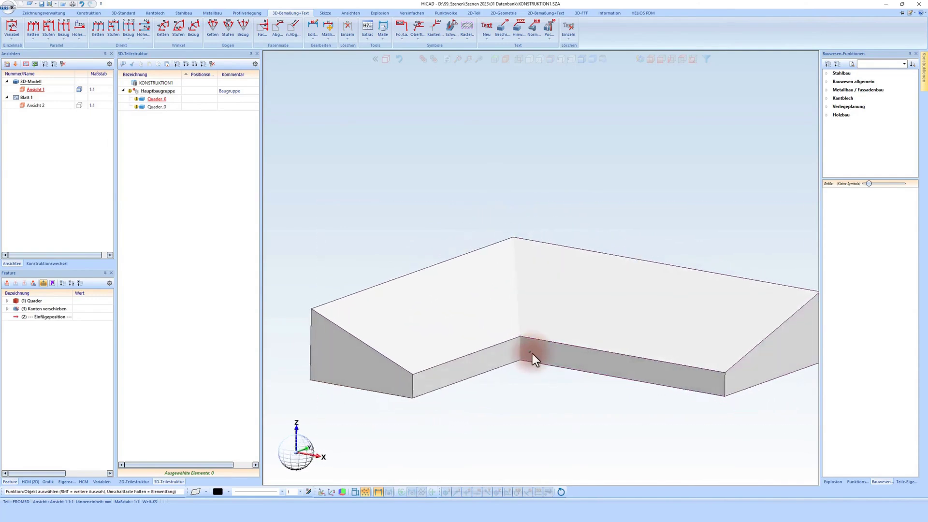
click(549, 330)
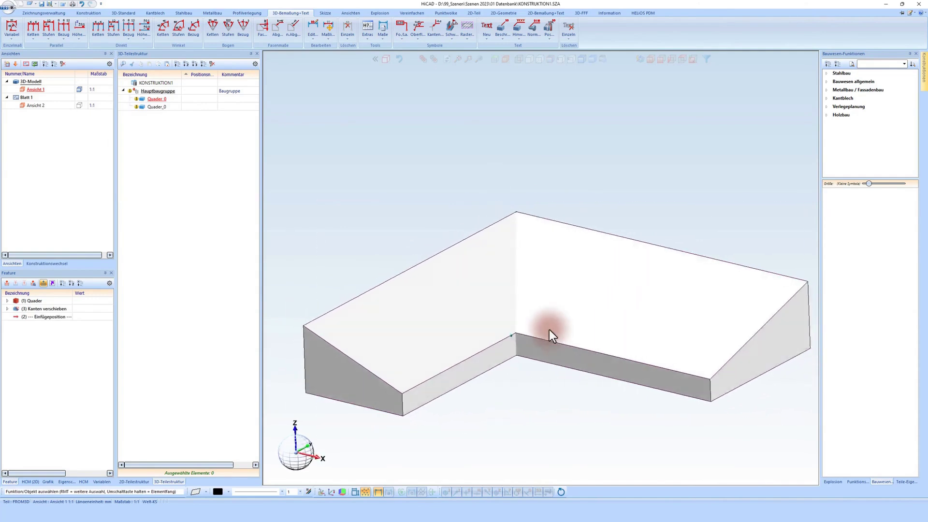
Step: Add the right box to the left box with Addieren, discarding the second part
click(383, 363)
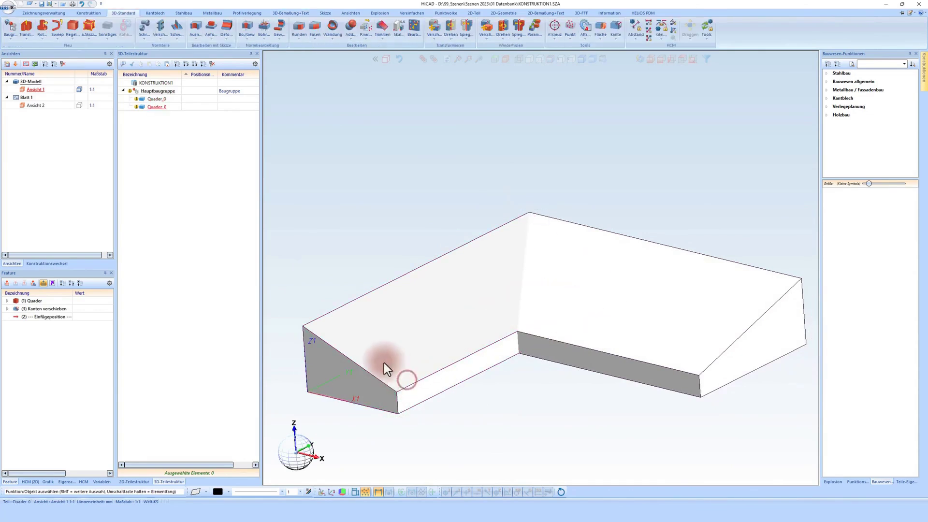
click(355, 342)
click(351, 29)
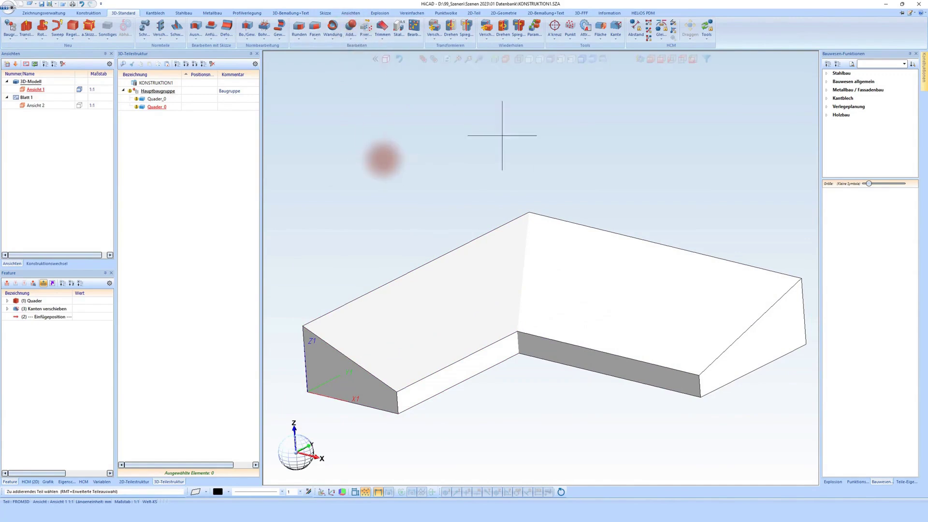
click(640, 289)
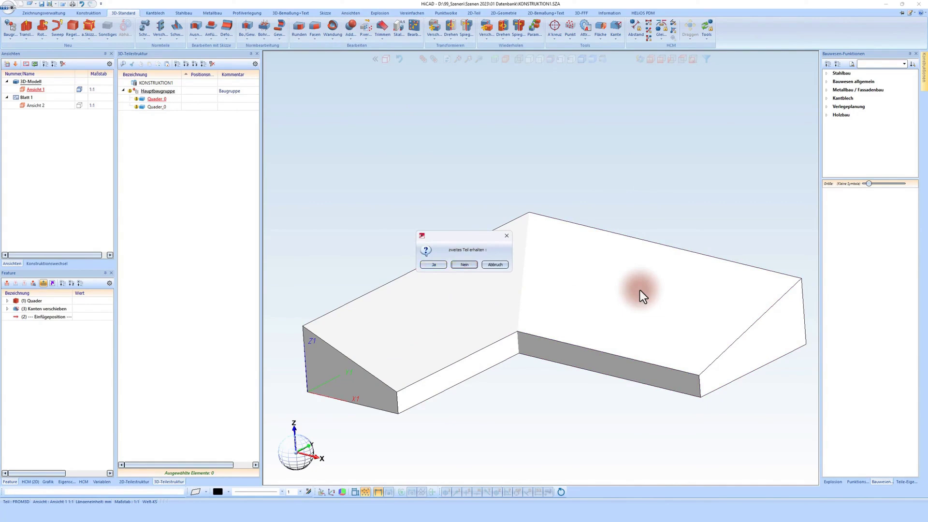
click(459, 265)
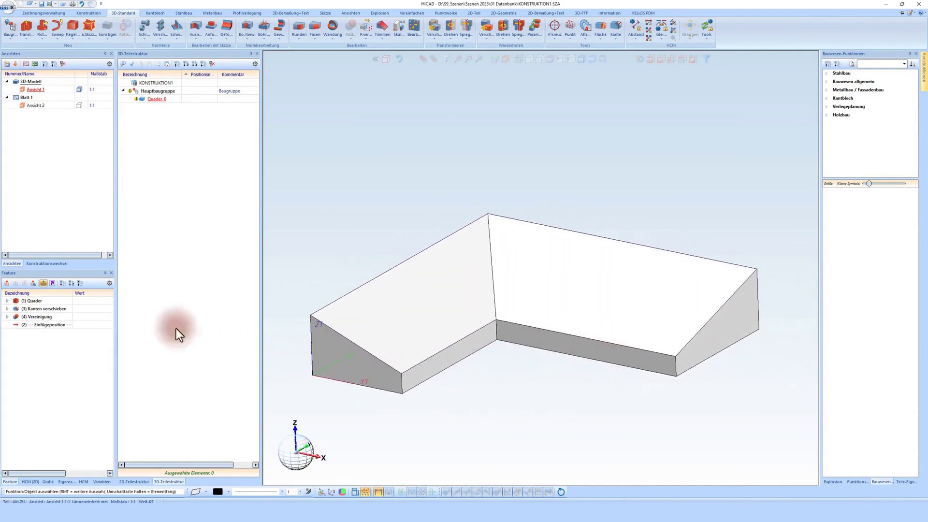
Step: Inspect the new union feature in the feature log
click(27, 316)
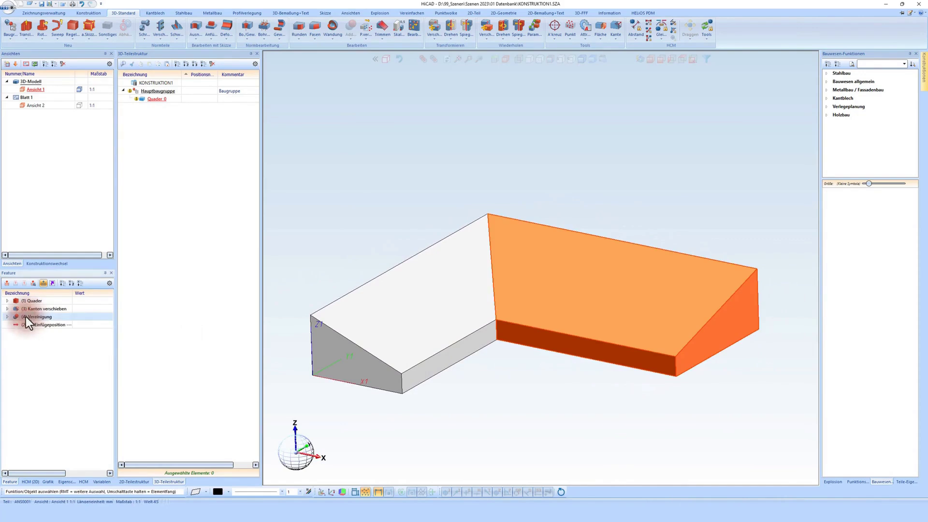
click(6, 316)
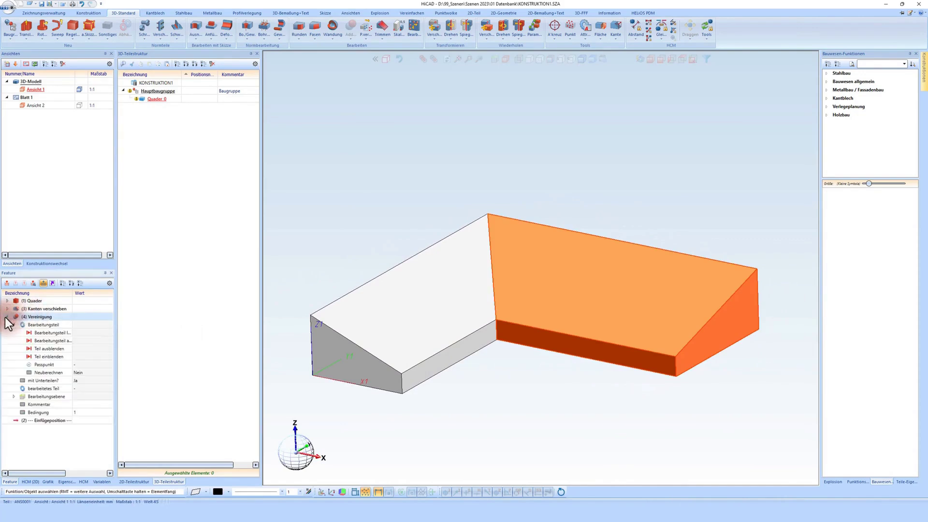
click(7, 316)
click(522, 434)
click(162, 14)
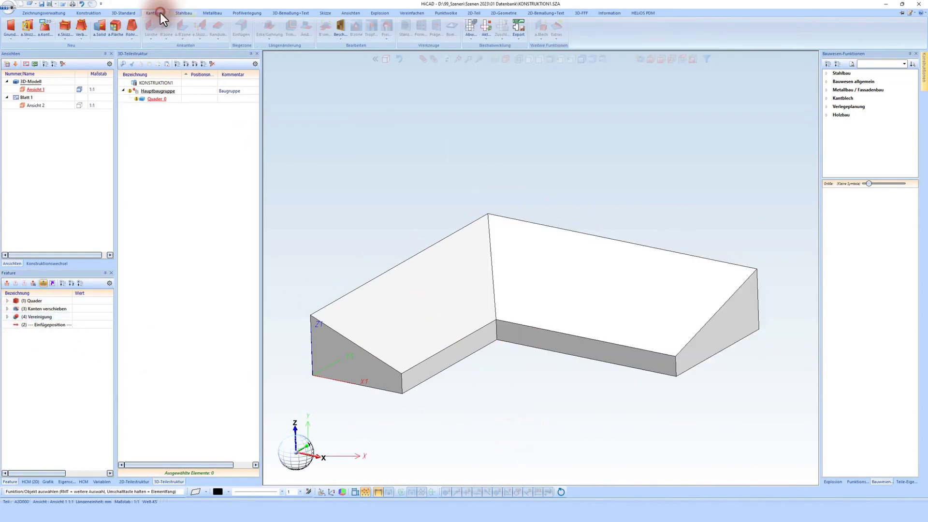
Step: Pick the sloped top face and three bend edges for a sheet from surface
click(117, 25)
click(399, 336)
click(494, 290)
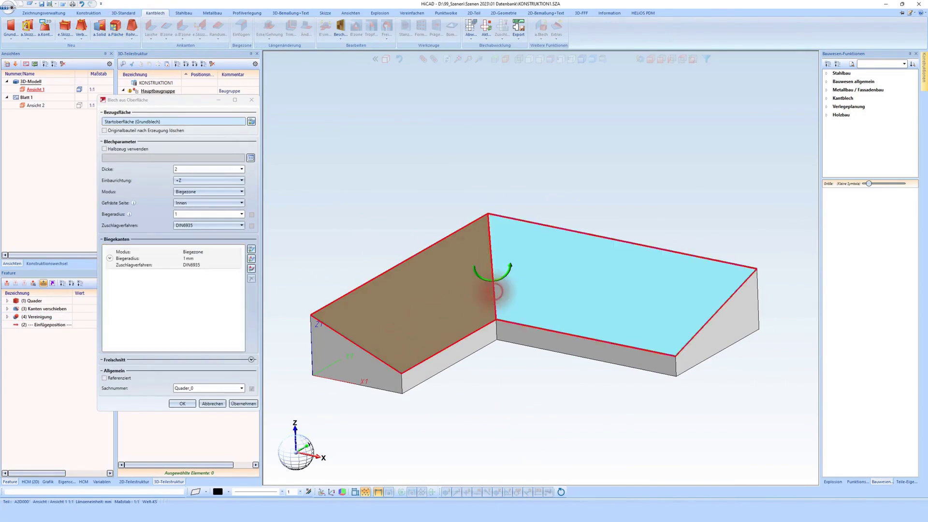
click(646, 245)
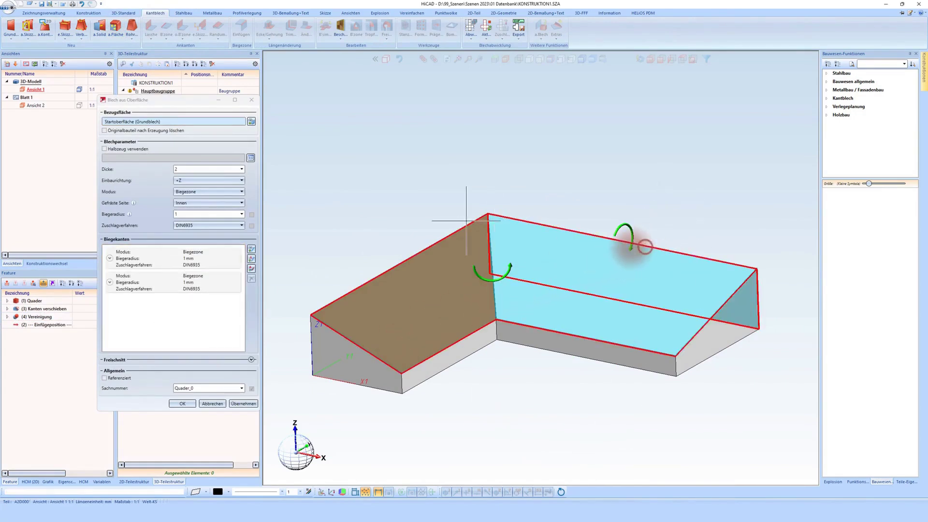
click(412, 261)
middle_drag(497, 269, 560, 278)
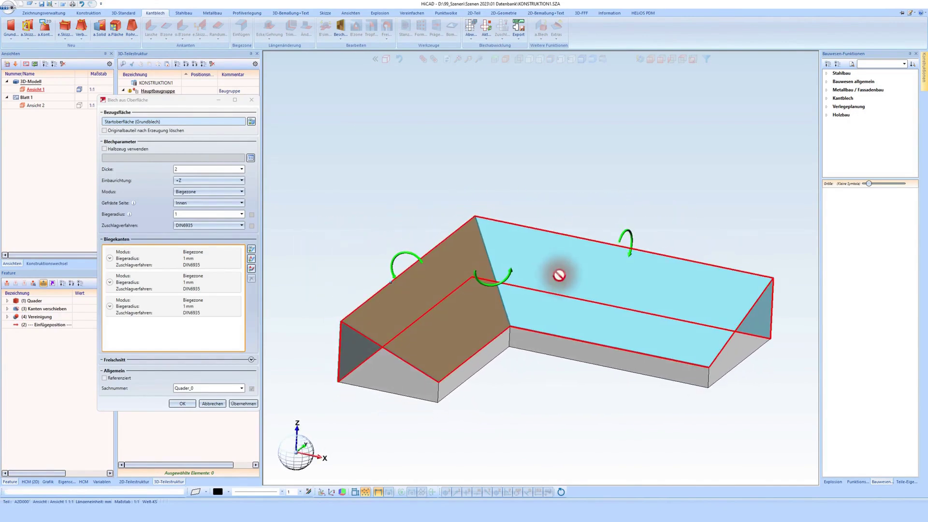
Step: Set the sheet to delete the original solid and use Alublech 3mm - Al99,0
click(131, 131)
click(123, 148)
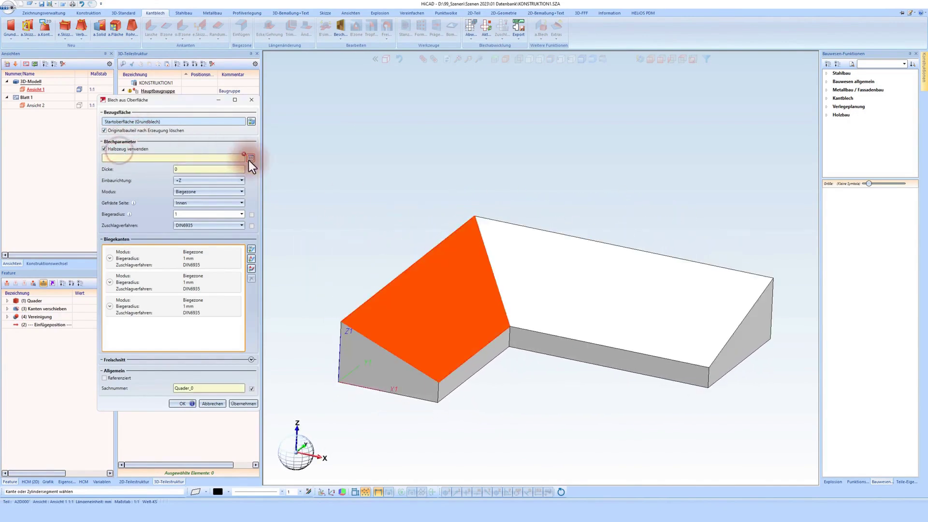
click(251, 158)
click(331, 105)
double_click(402, 112)
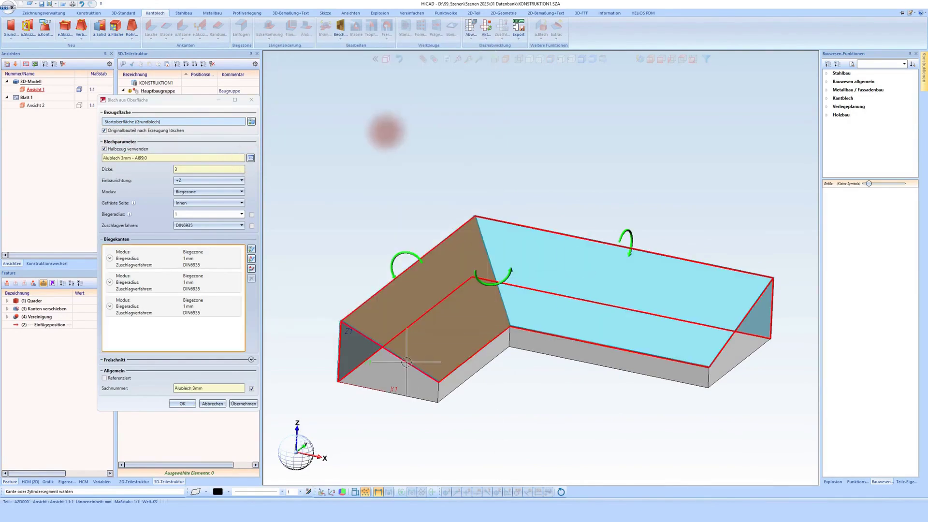
click(184, 403)
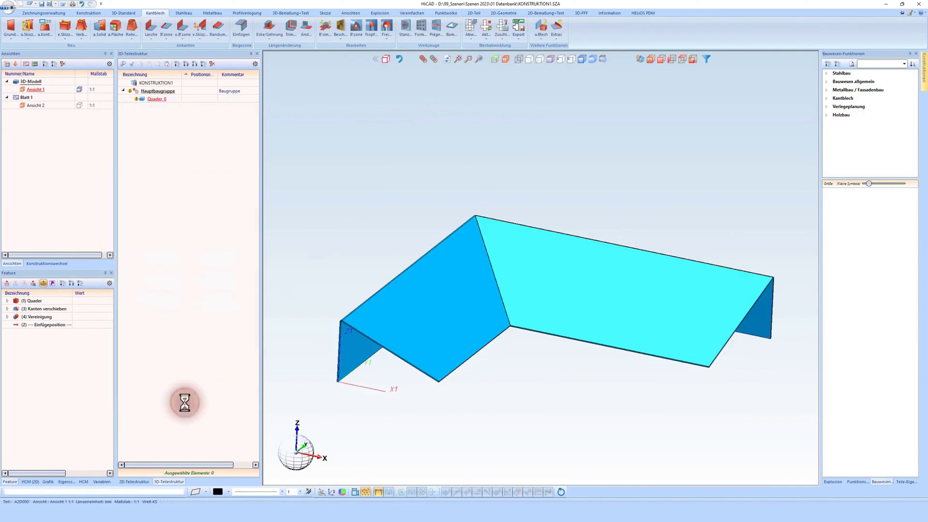
Step: Create the Alublech 3mm sheet part and orbit to inspect its bent flaps
click(384, 384)
middle_drag(384, 384, 552, 367)
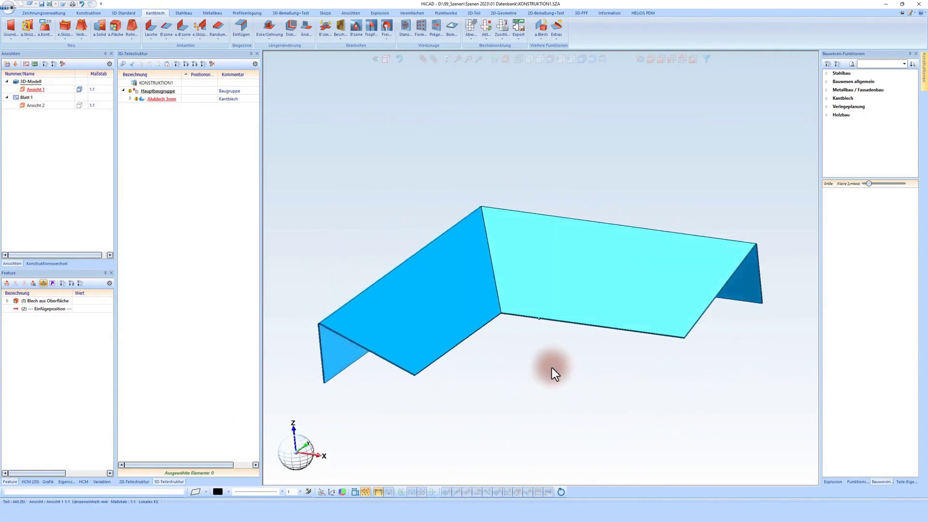